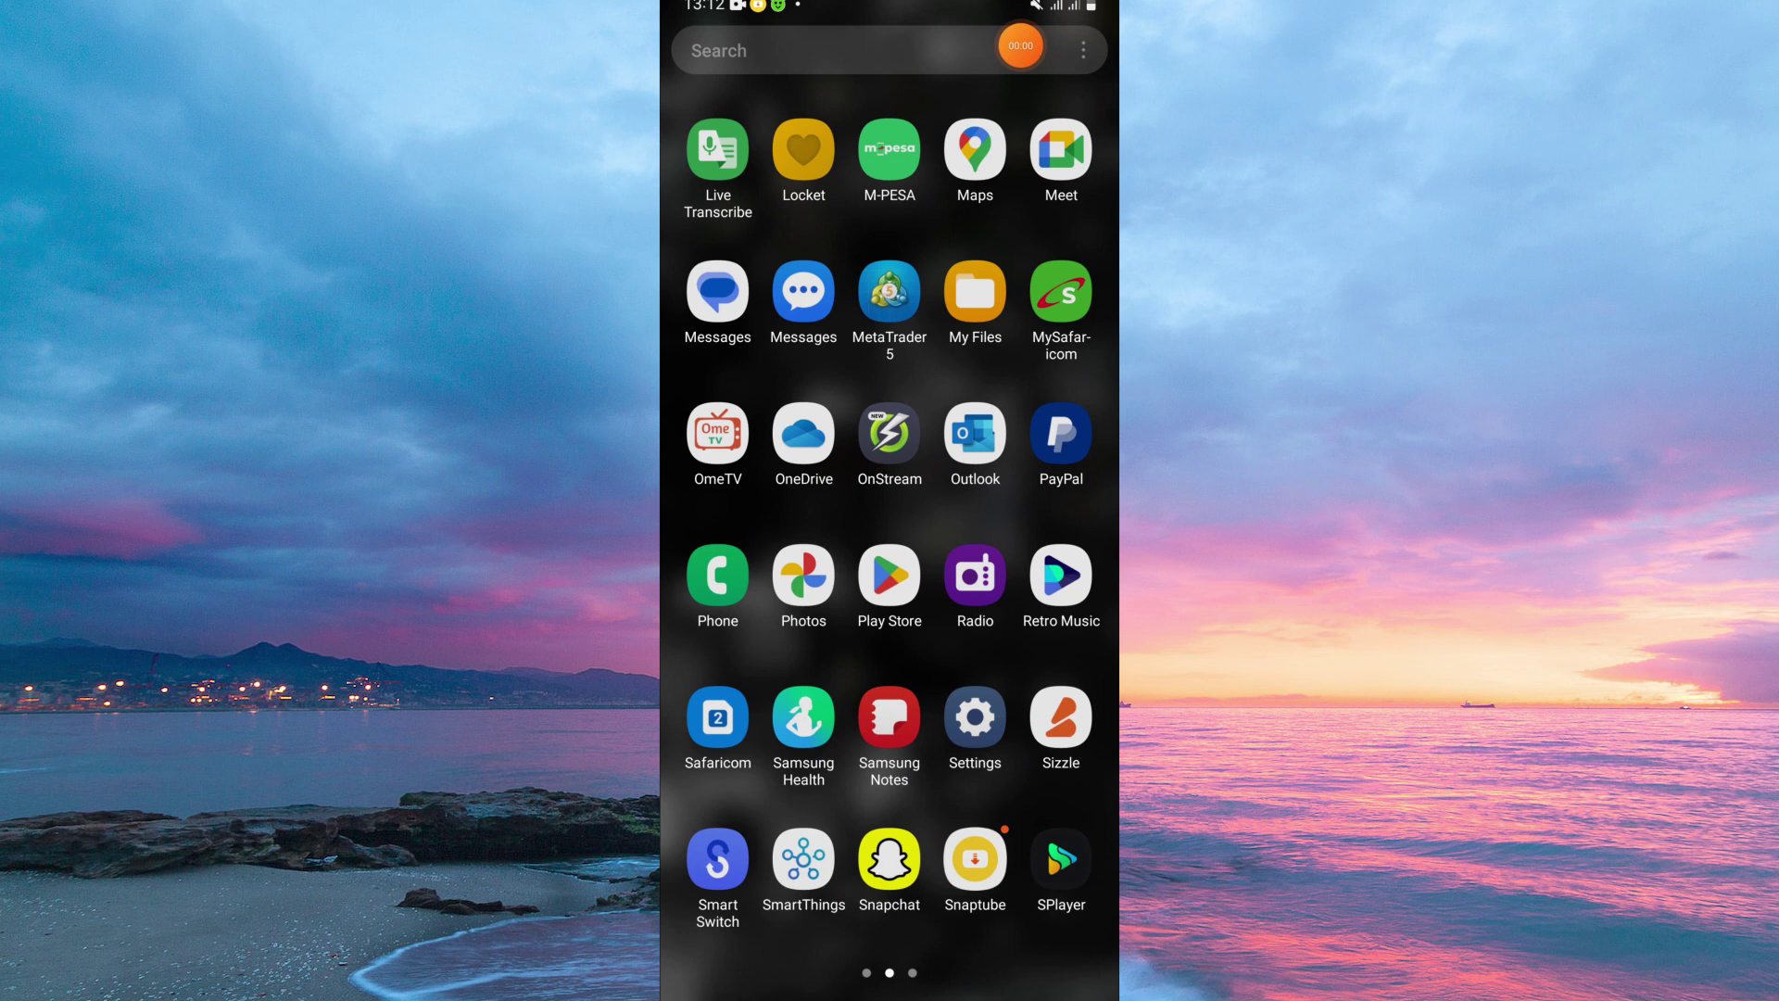
# - Launch the Phone app and show the keypad's overflow menu with speed dial and settings
pyautogui.click(718, 575)
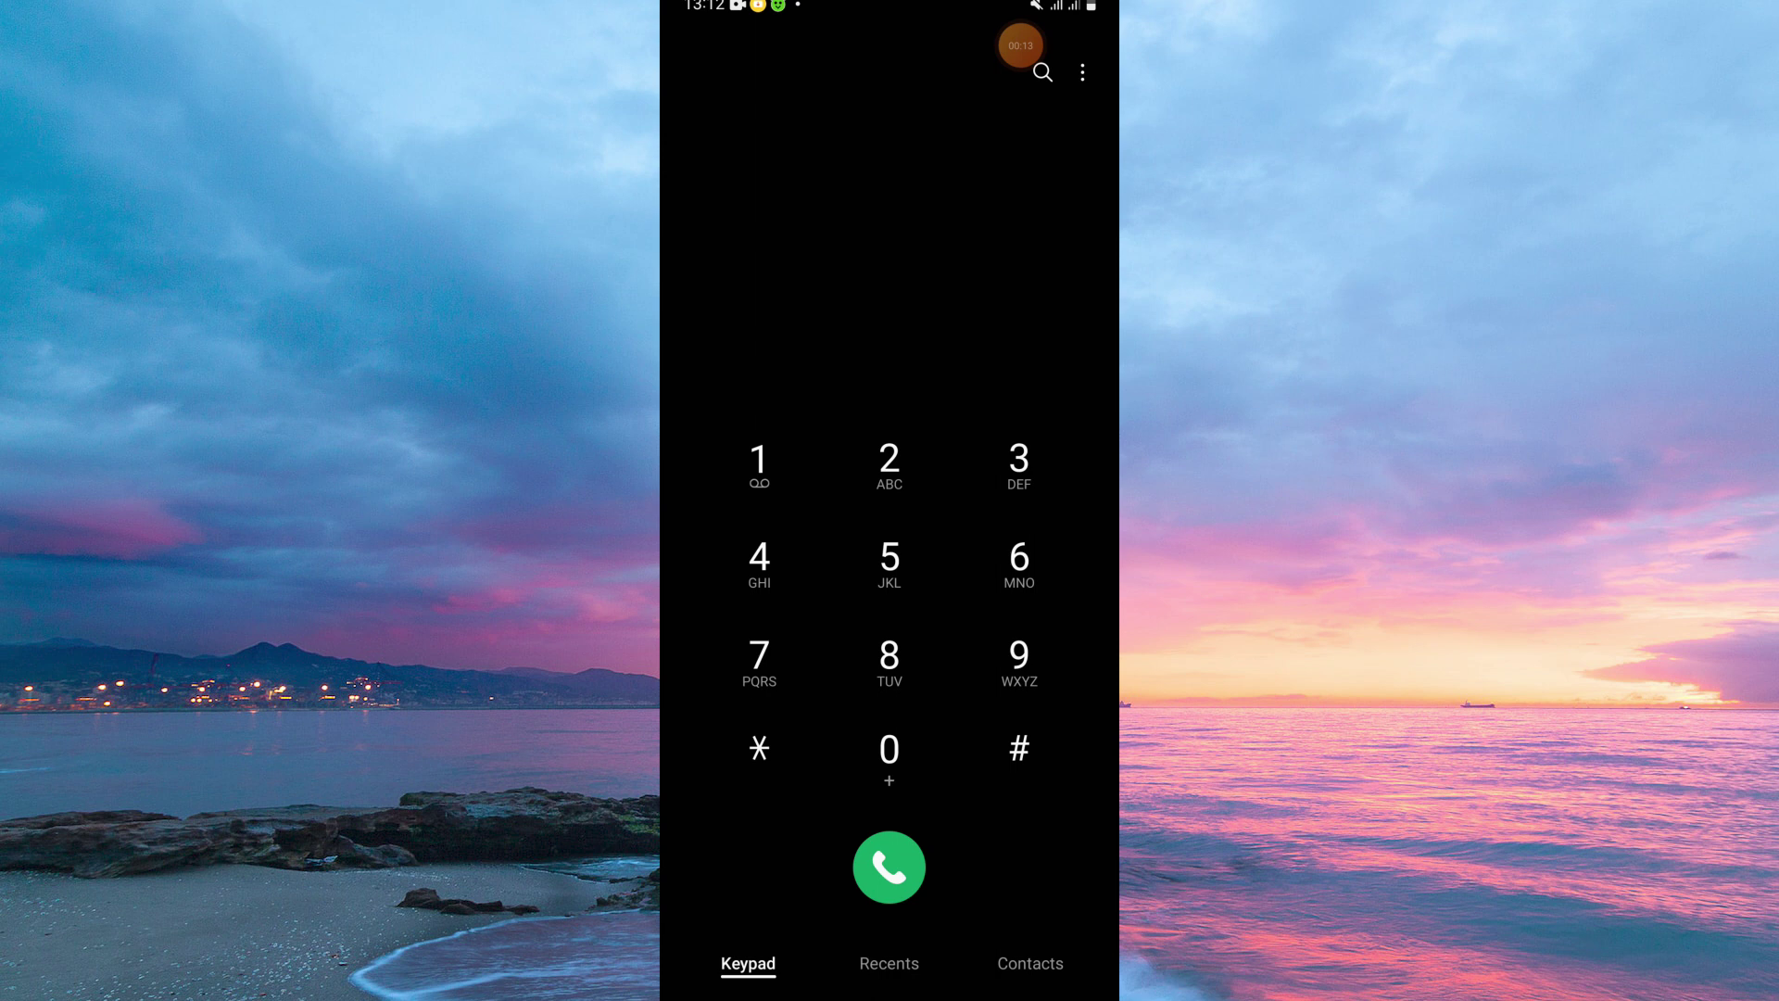
pyautogui.click(1083, 72)
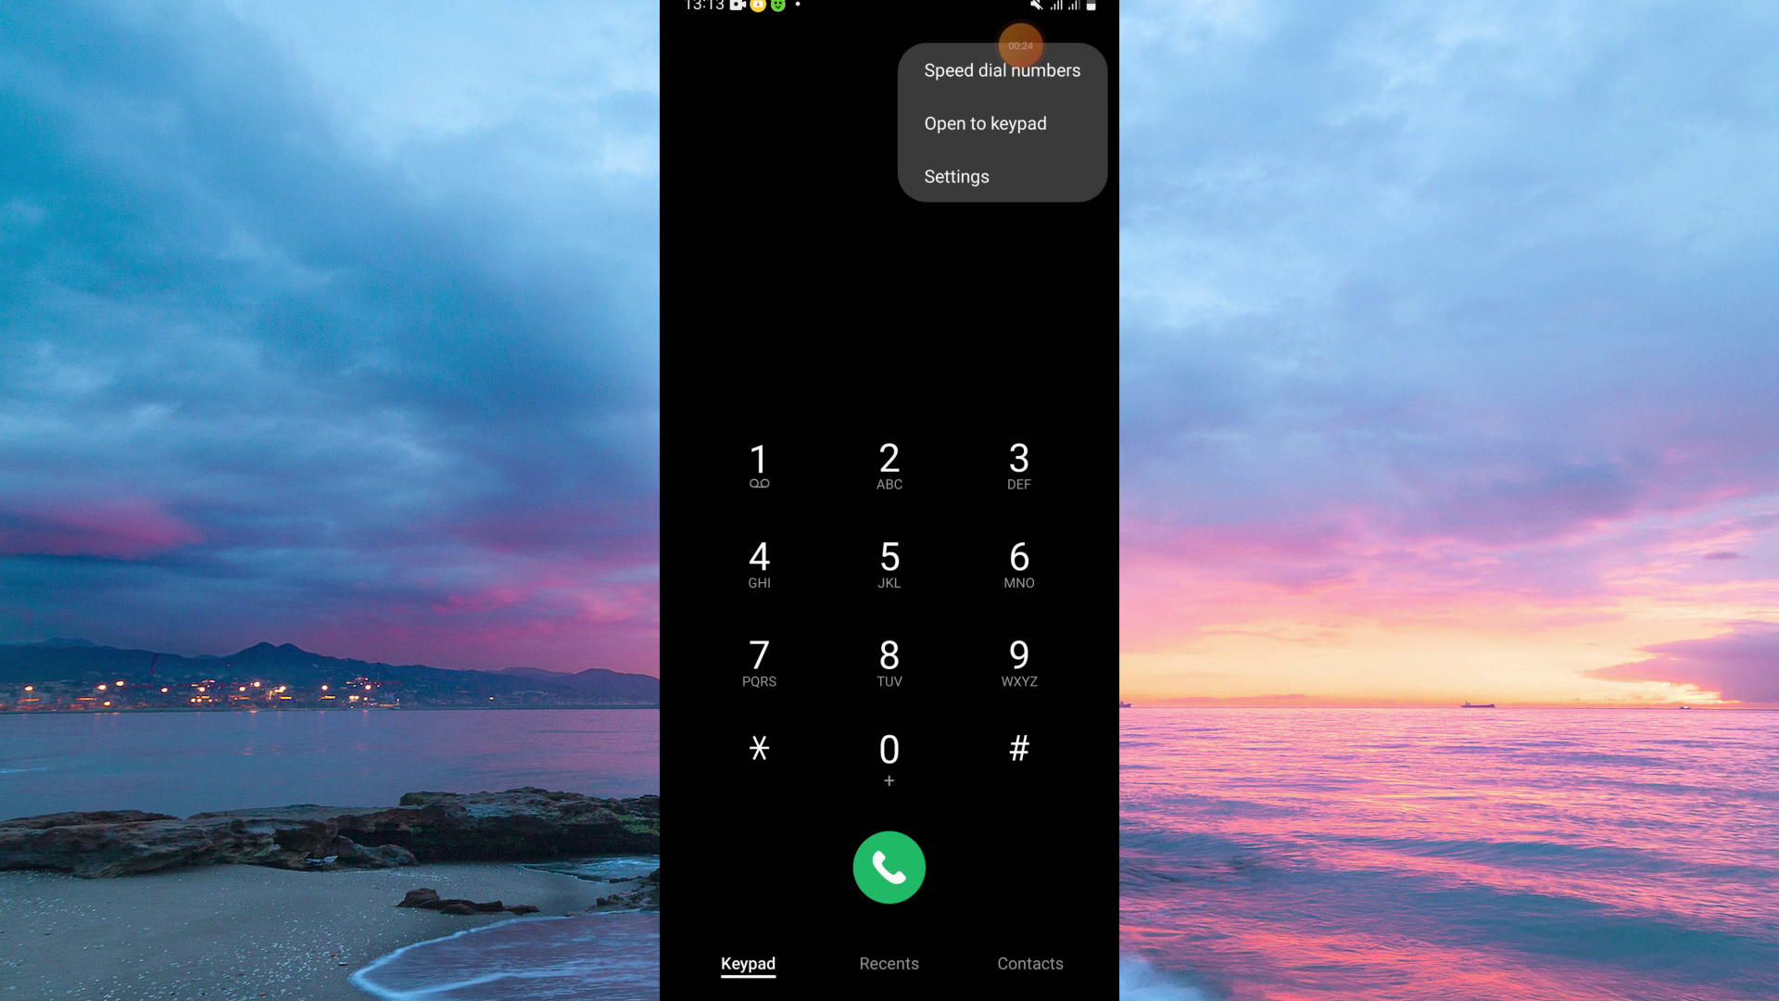
# - Choose Settings from the overflow menu to reach Call settings
pyautogui.click(1033, 176)
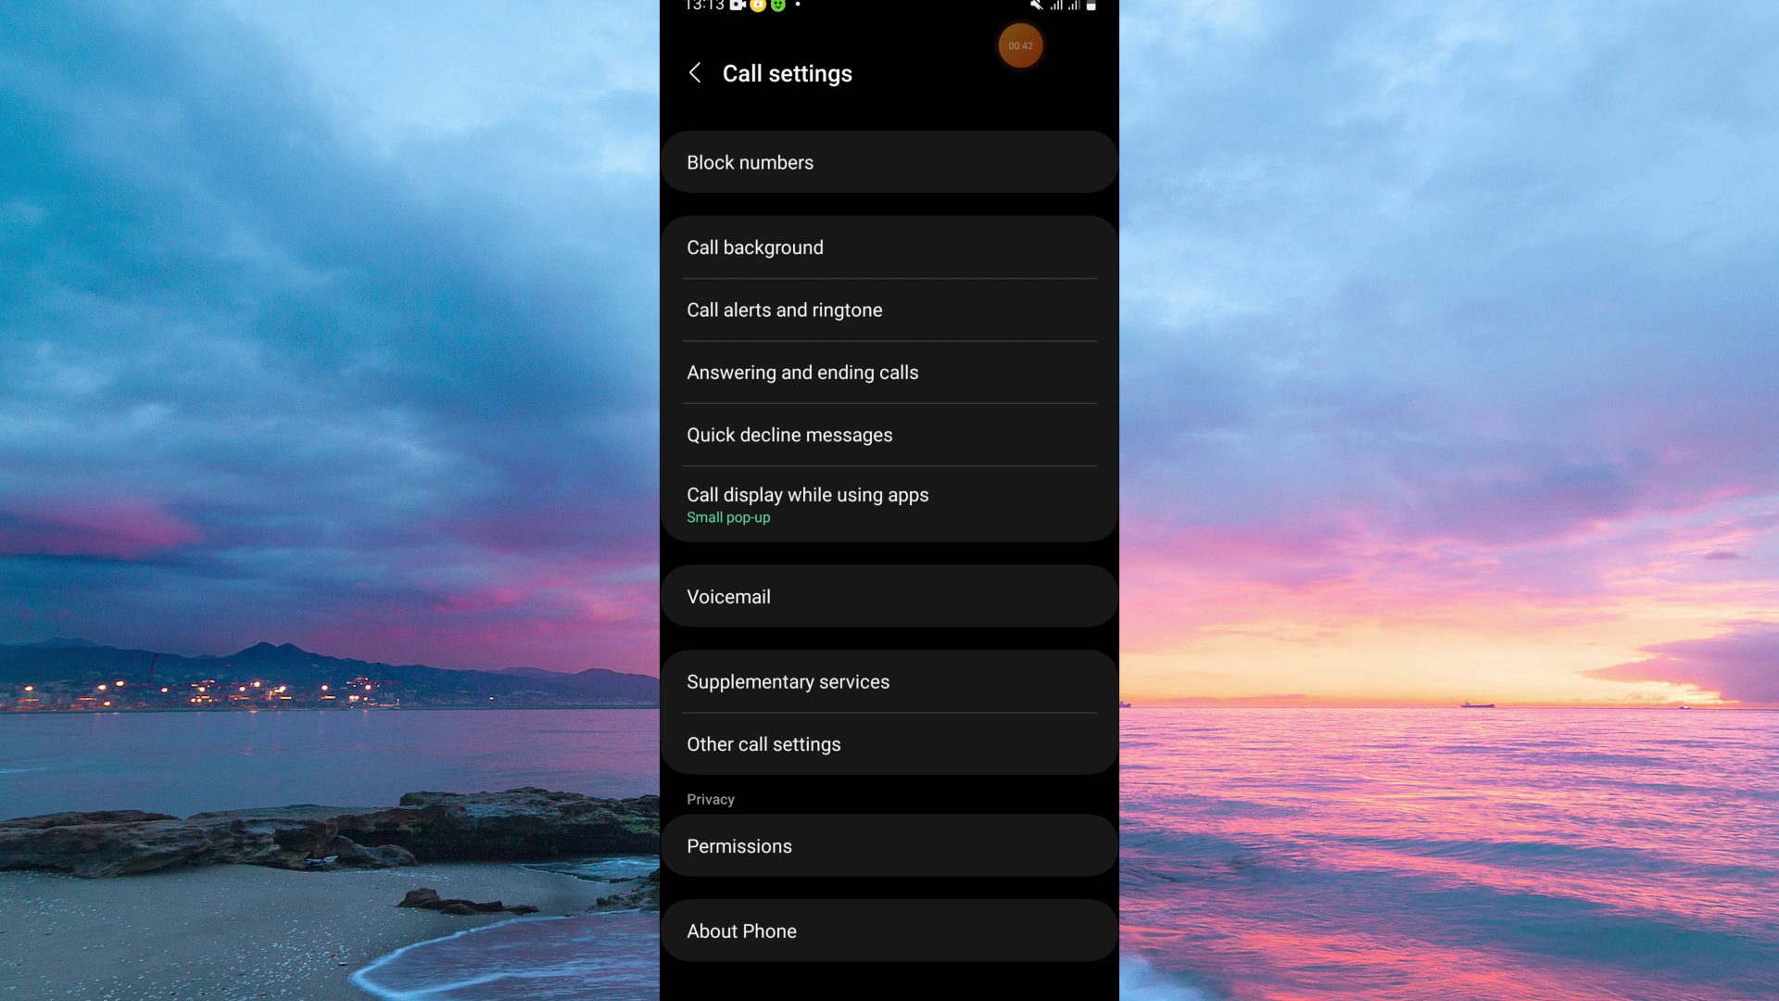
# - Enter Supplementary services and switch SIM 2 Call waiting on
pyautogui.click(956, 683)
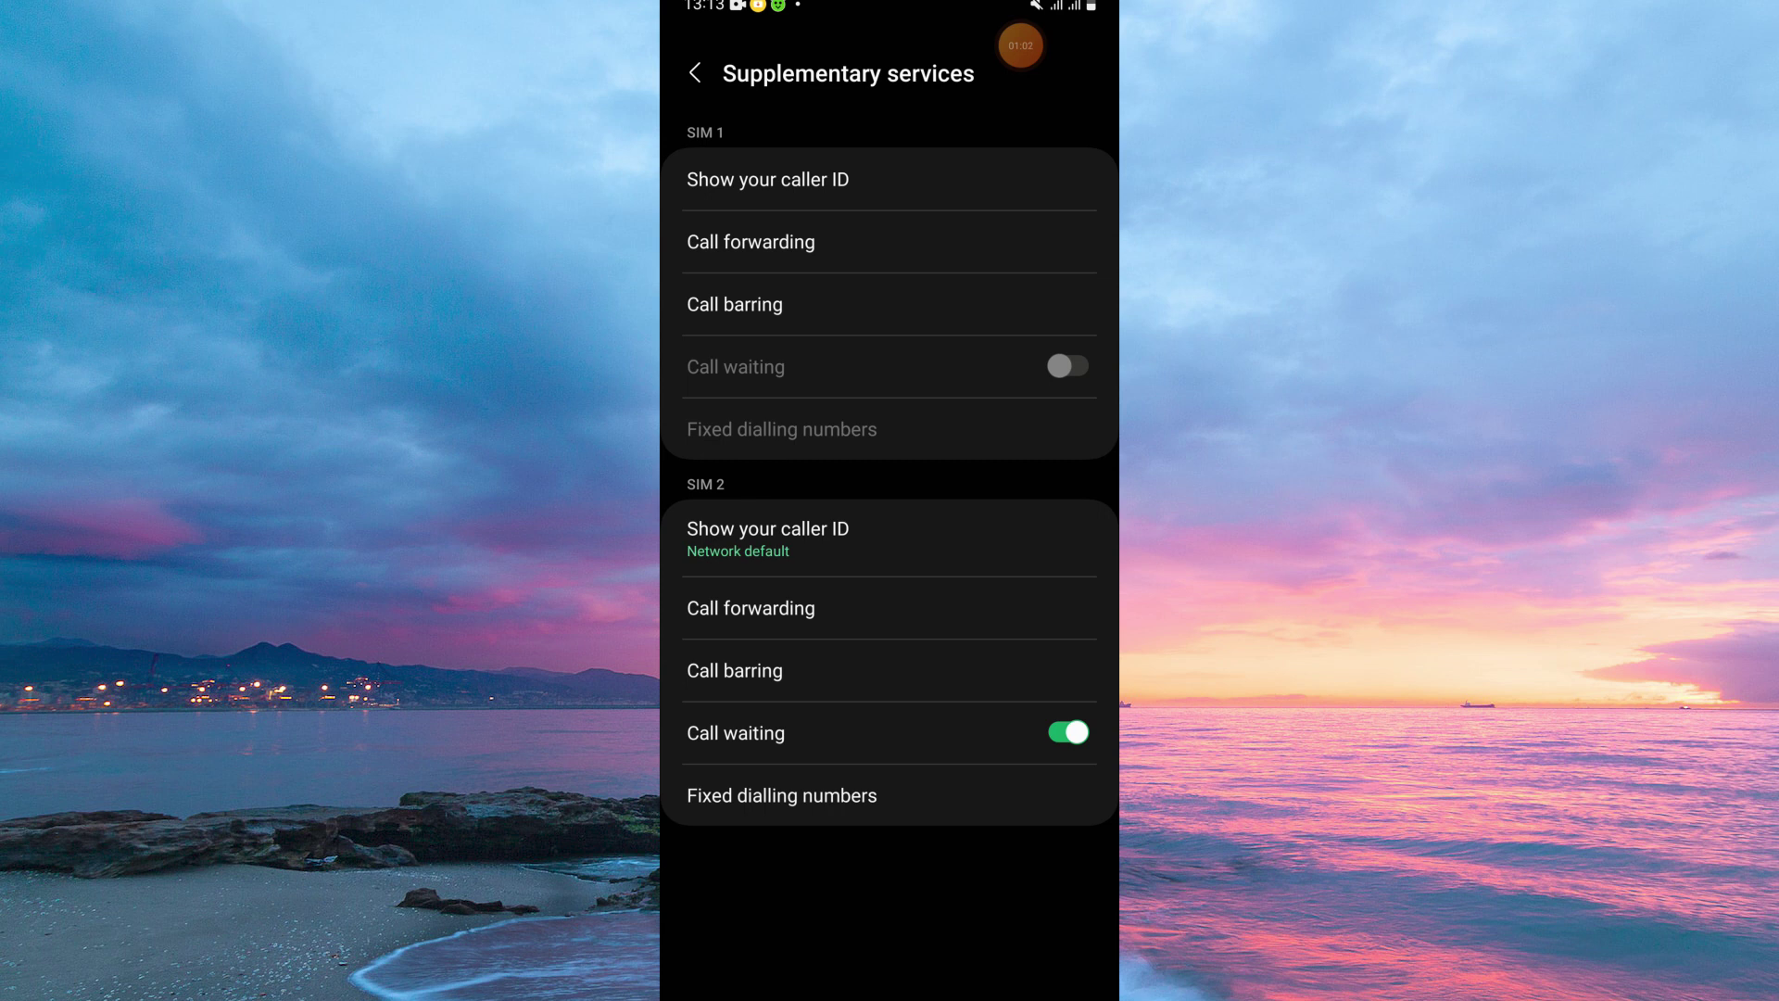
pyautogui.moveTo(1024, 732); pyautogui.dragTo(1112, 695)
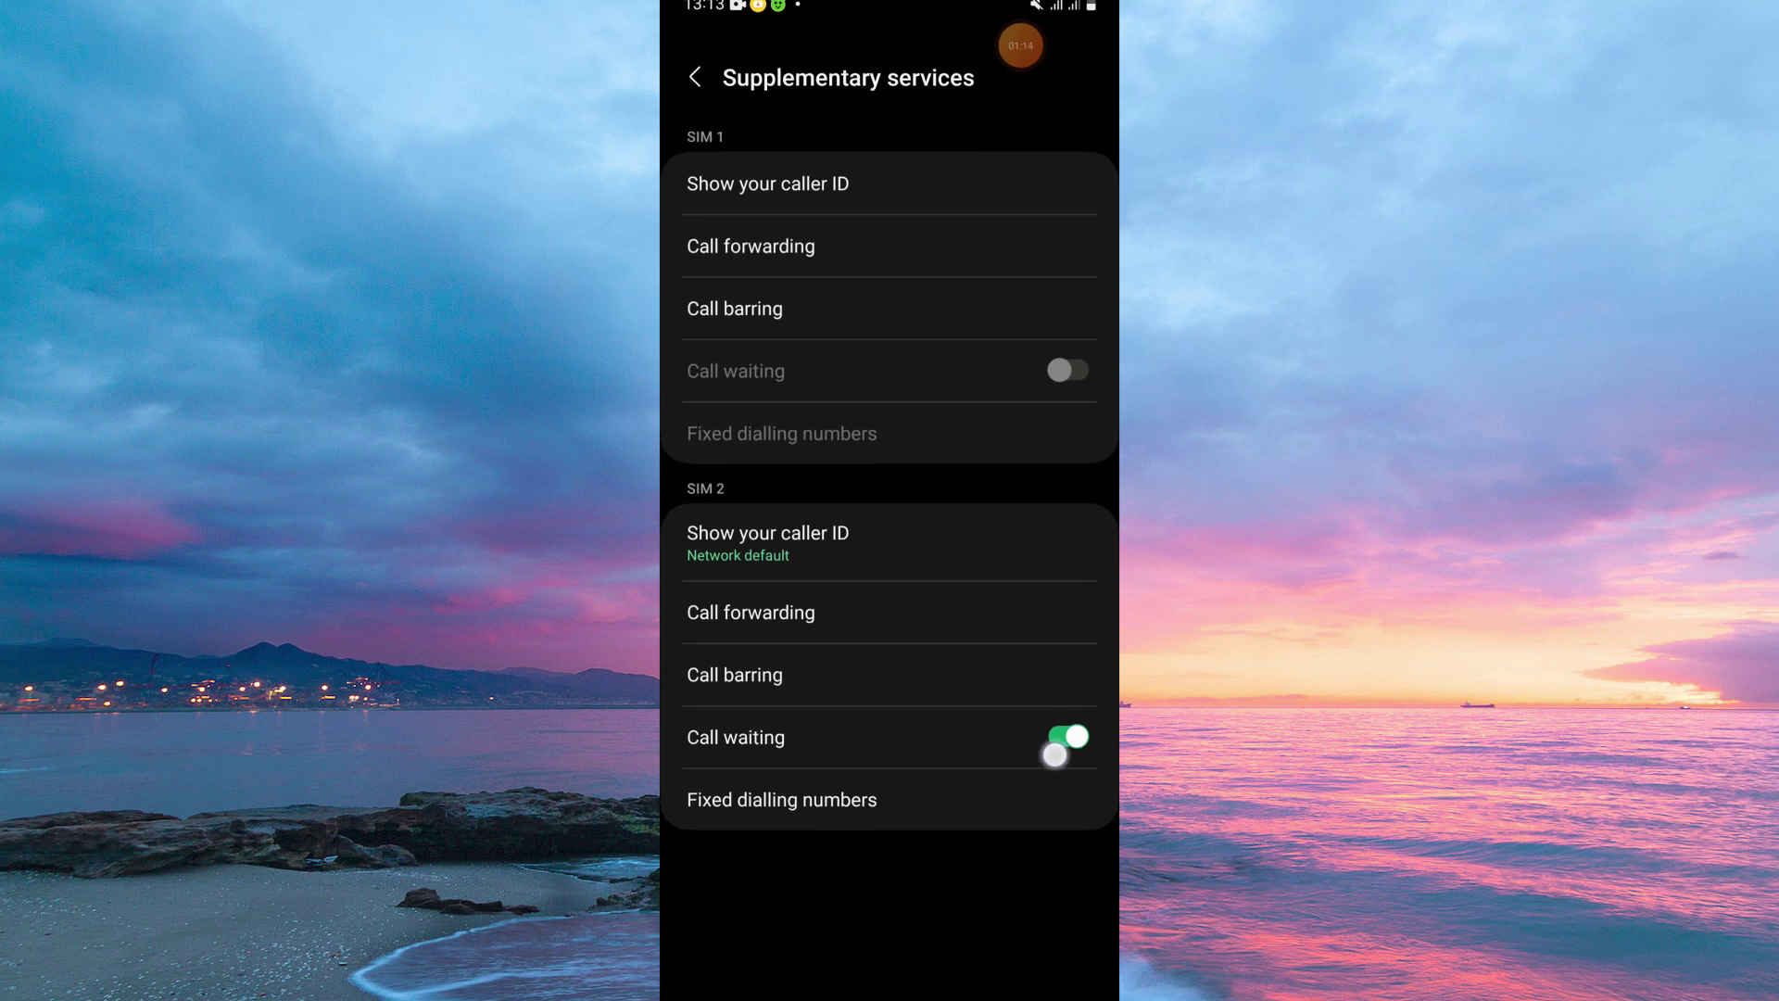
pyautogui.moveTo(1054, 754); pyautogui.dragTo(1108, 596)
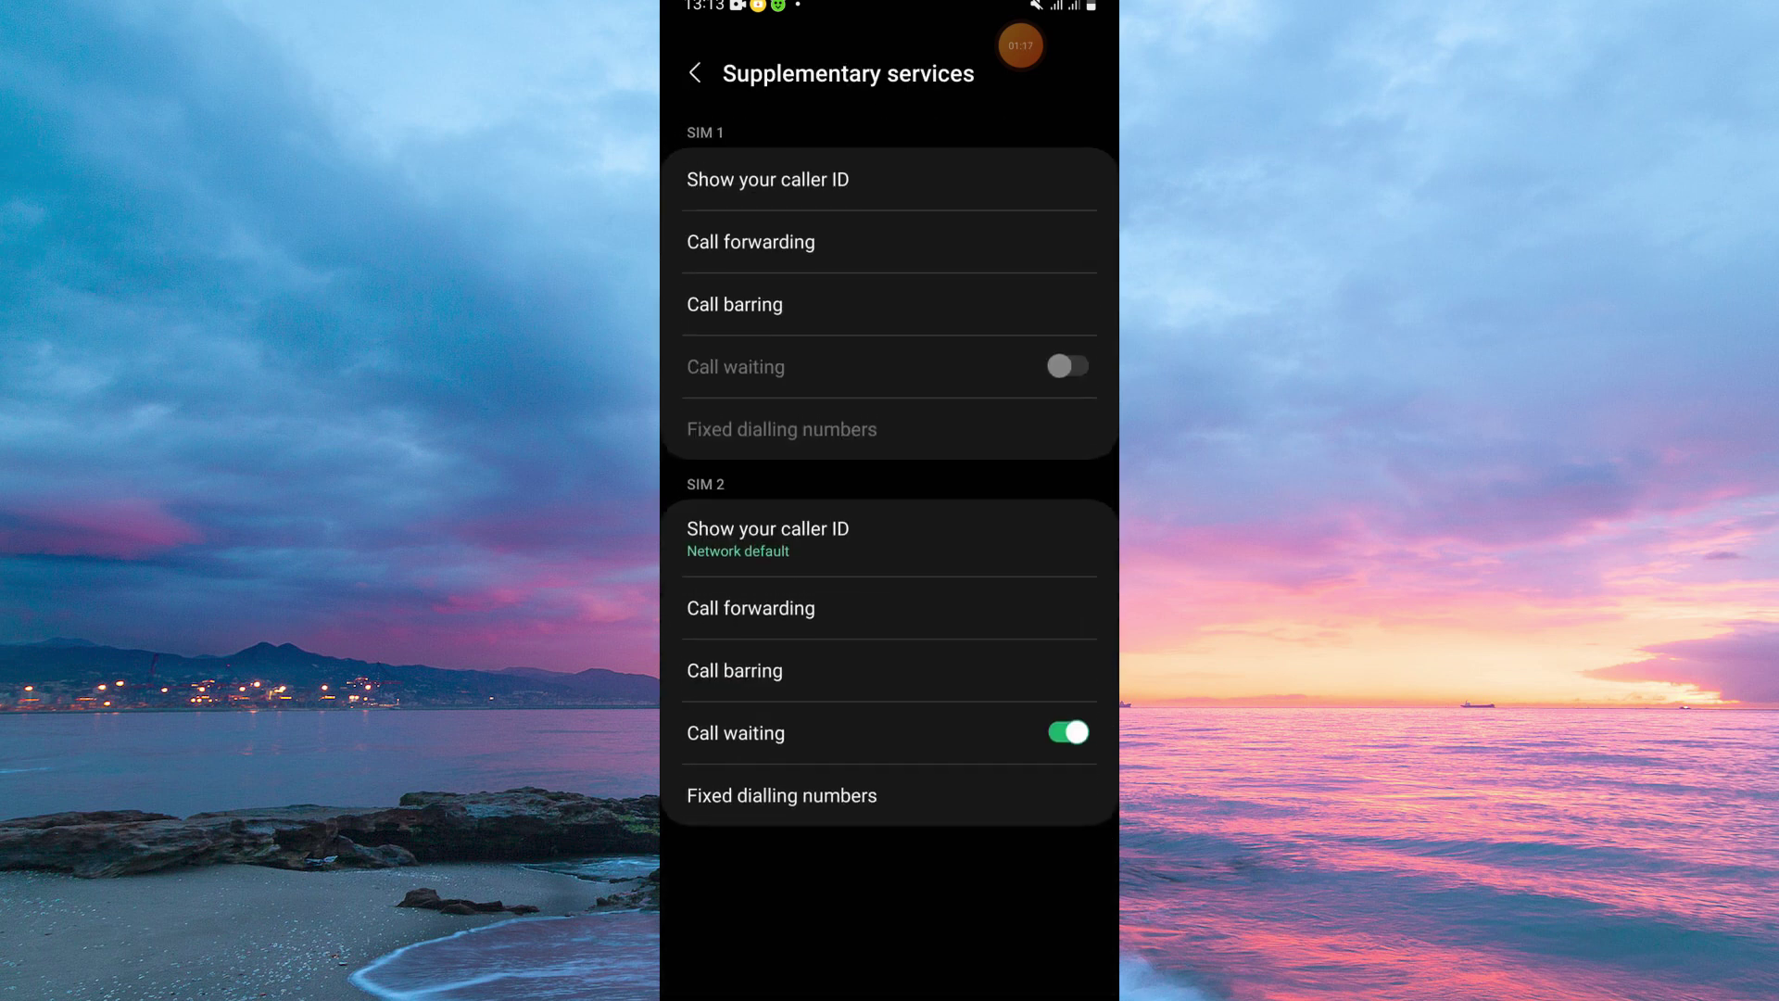